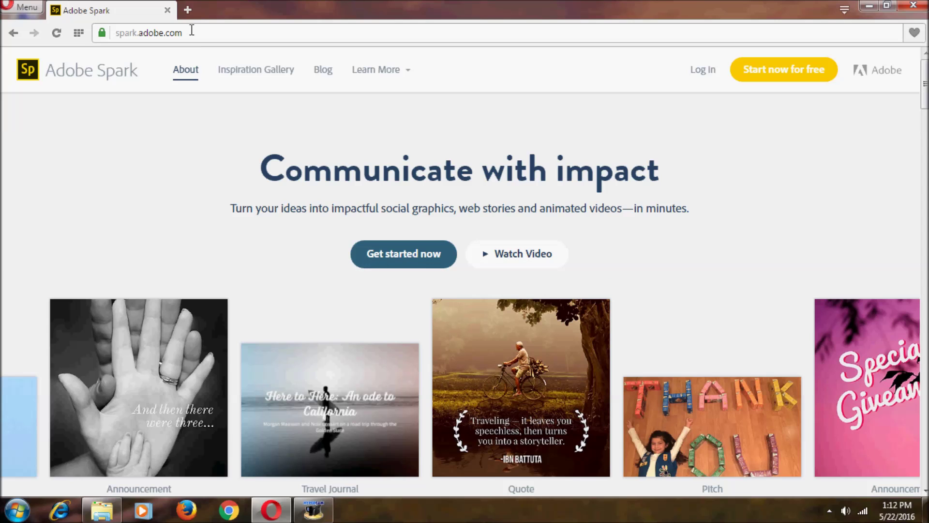
- Sign in to Adobe Spark and open the create-new-project screen from My Projects
click(191, 30)
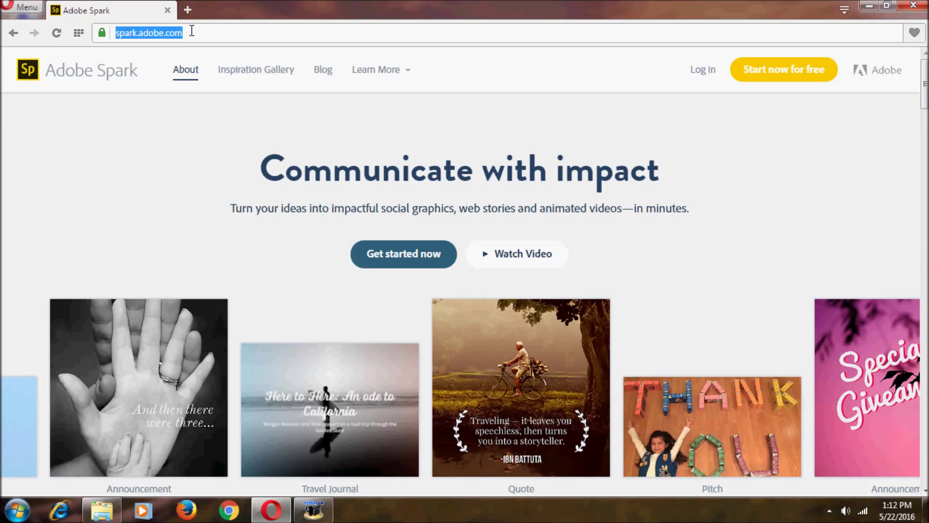
click(708, 73)
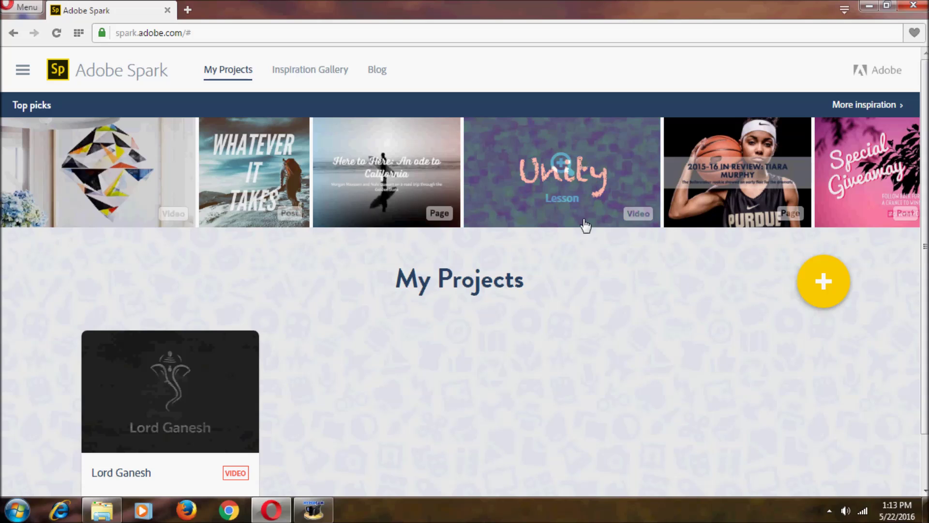
scroll(495, 315, down, 1)
scroll(494, 316, up, 1)
scroll(495, 316, down, 1)
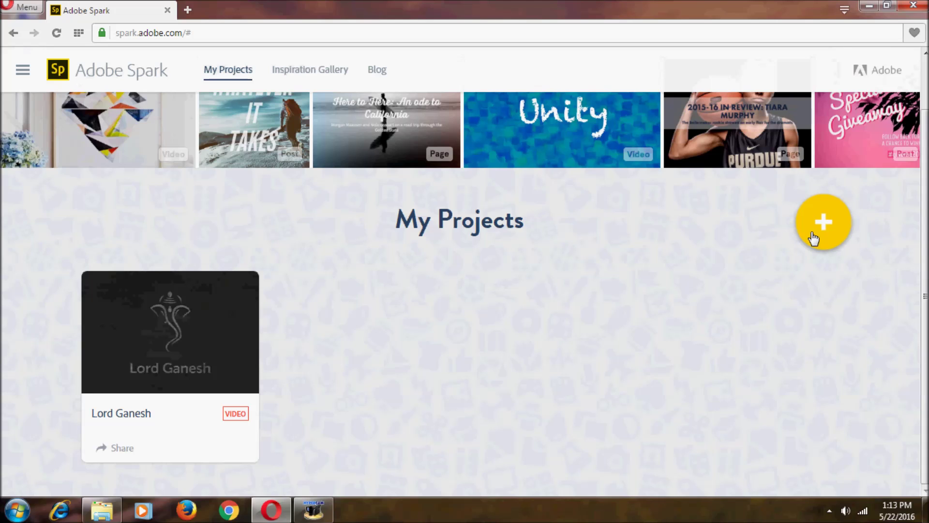
click(829, 225)
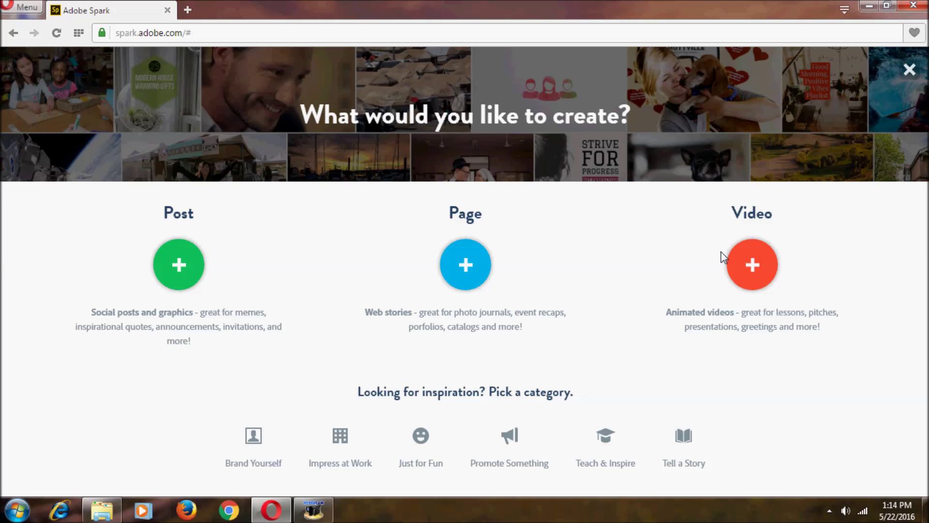
- Start a new social Post whose message reads 'Nikhil Tech'
click(158, 275)
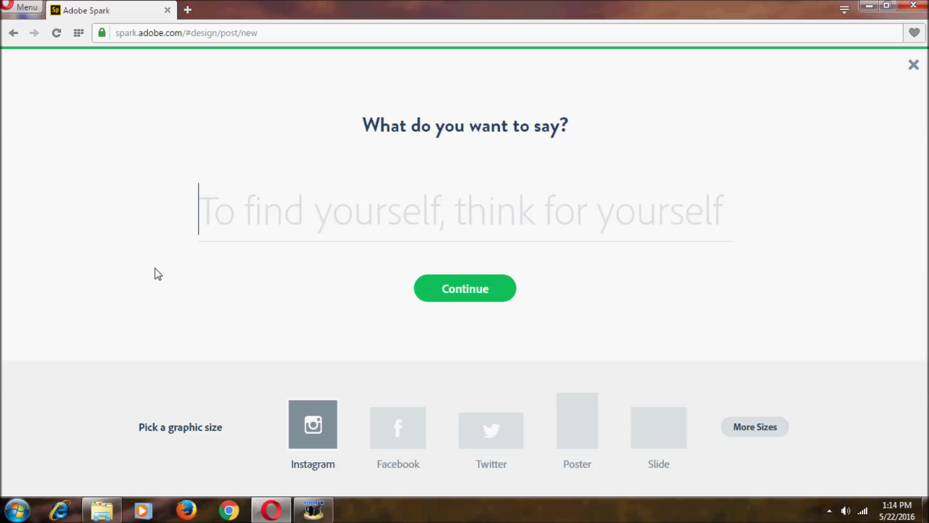
text(Nikhil )
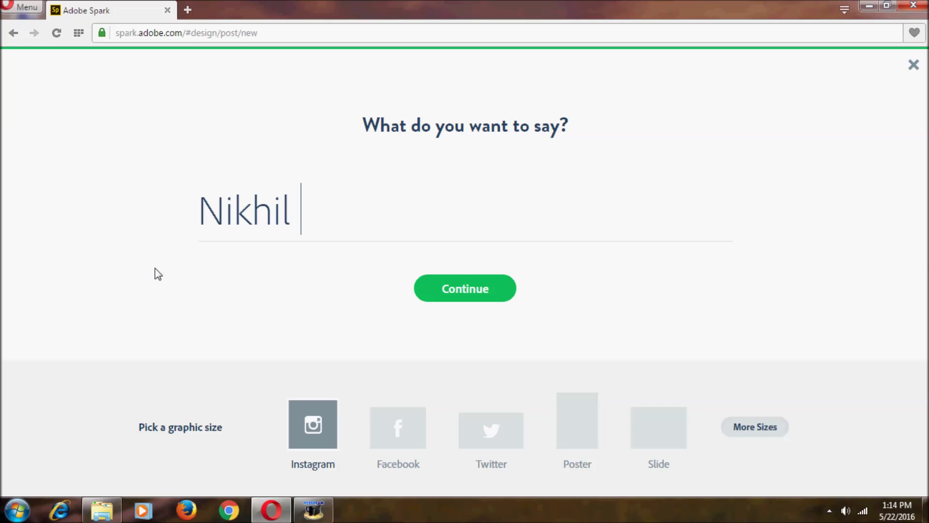
text(Tech)
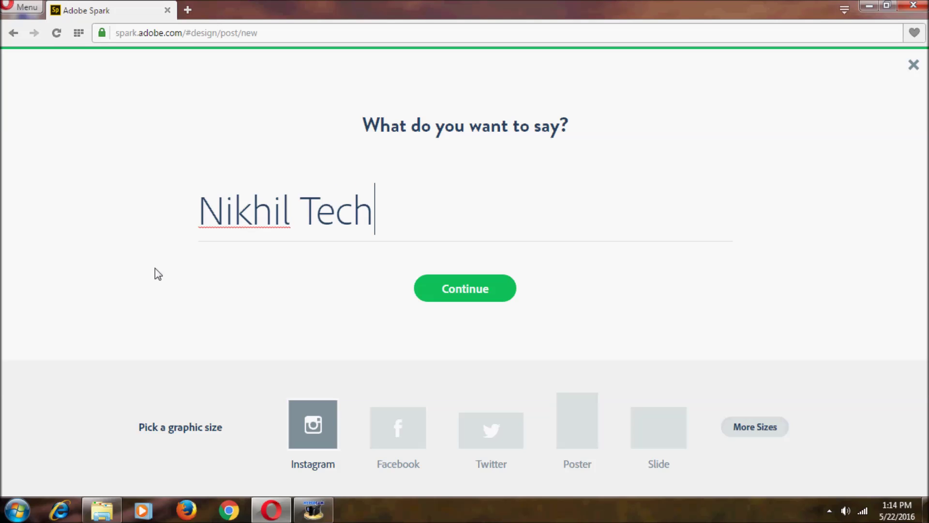
click(312, 300)
- Generate the Nikhil Tech post and apply the top colour palette for a yellow banner
click(449, 290)
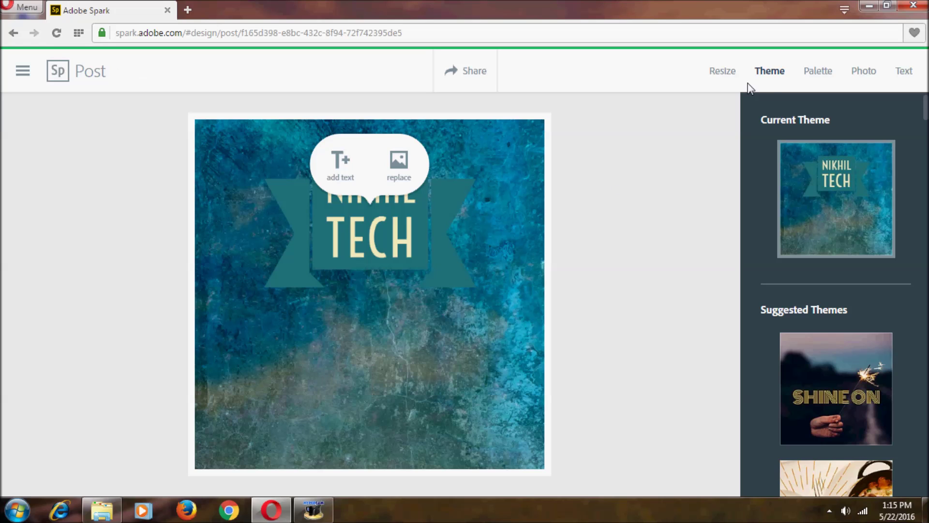
click(723, 80)
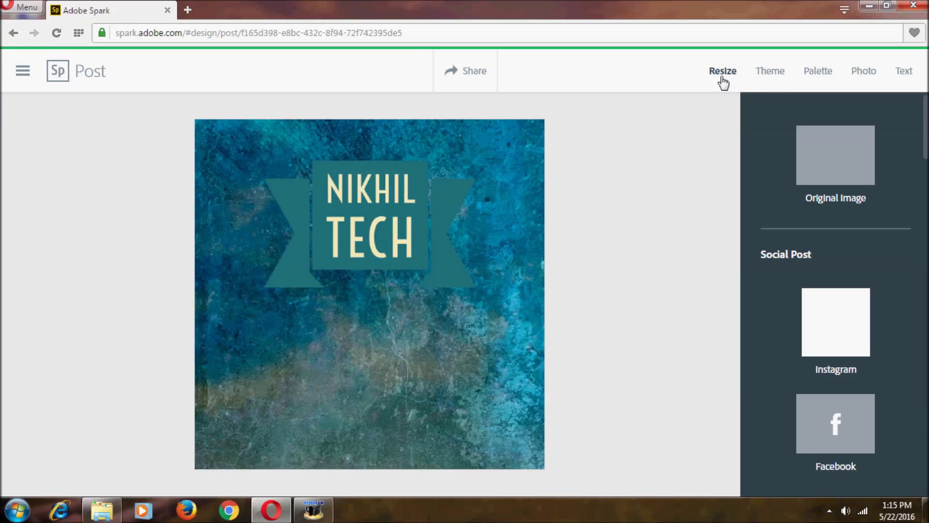
click(774, 73)
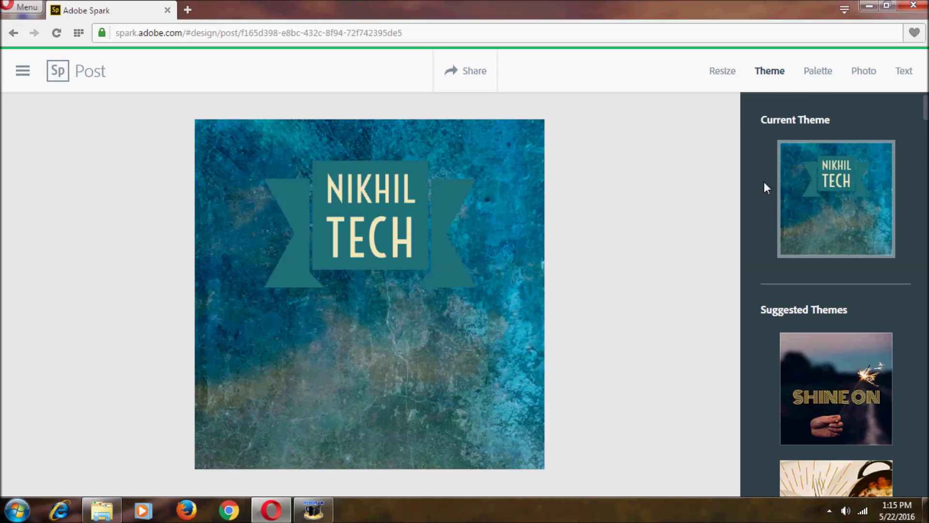
click(817, 86)
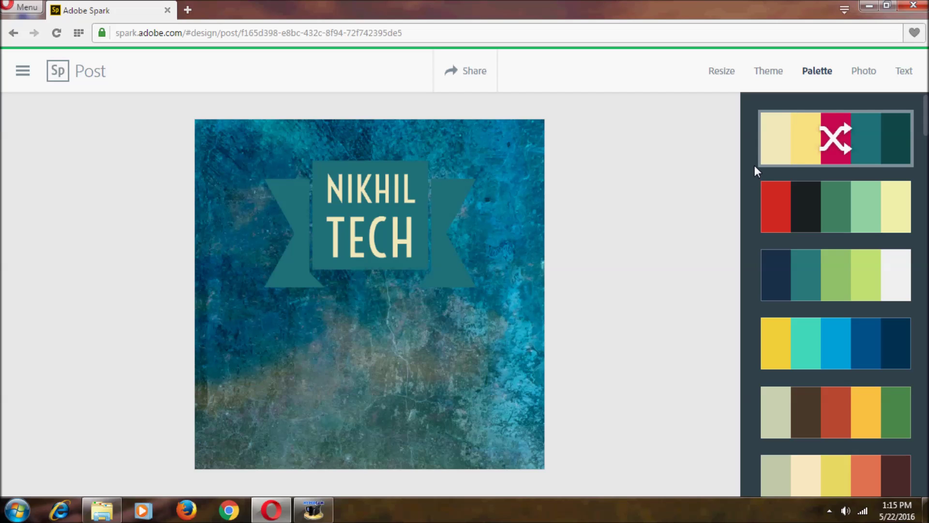
click(803, 143)
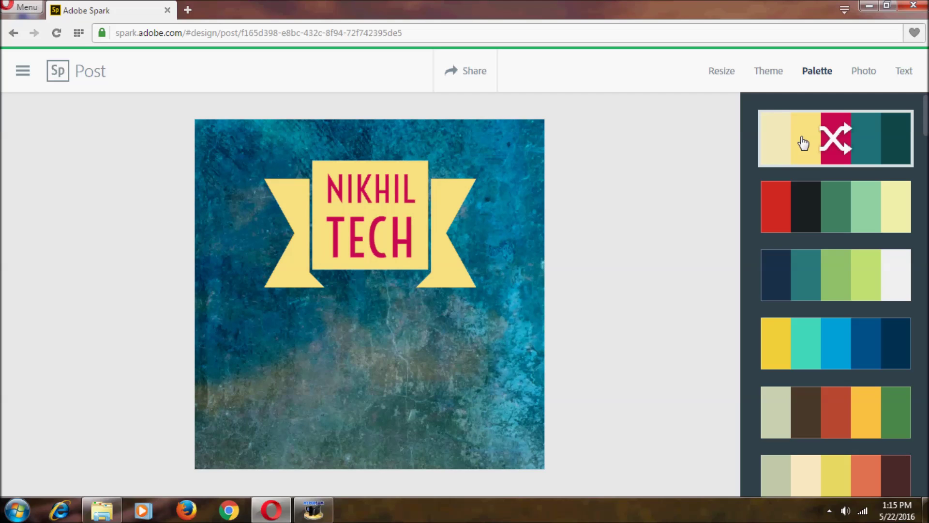
click(858, 80)
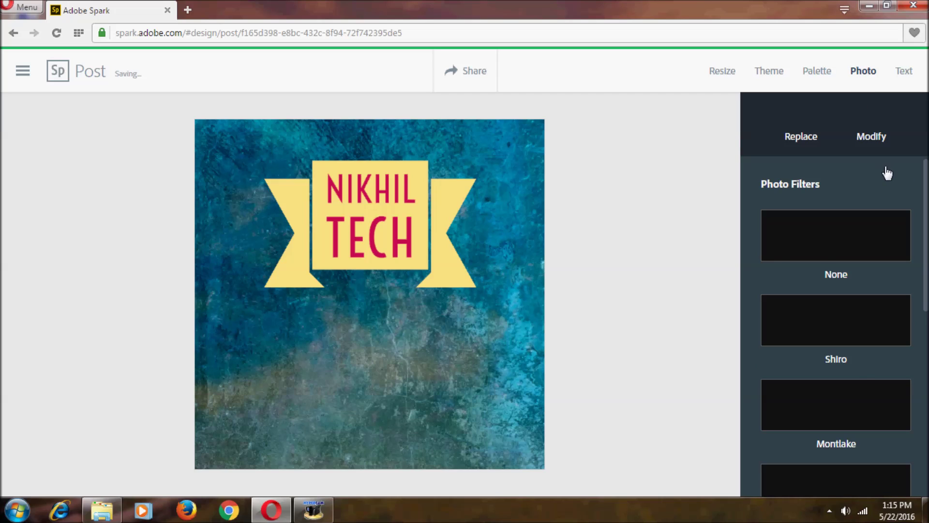
- View the banner's Text options before heading back to My Projects
click(900, 78)
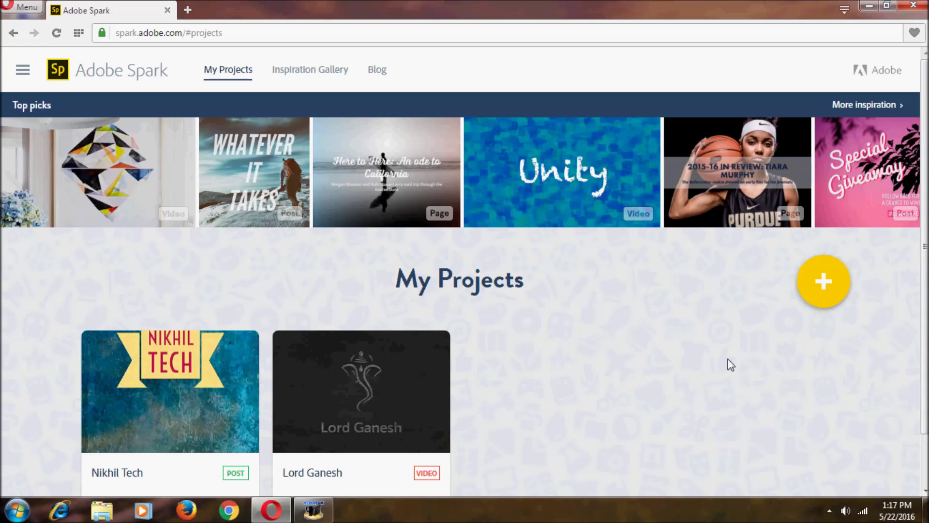
- Start a new web Page titled 'Nikhil'
click(822, 285)
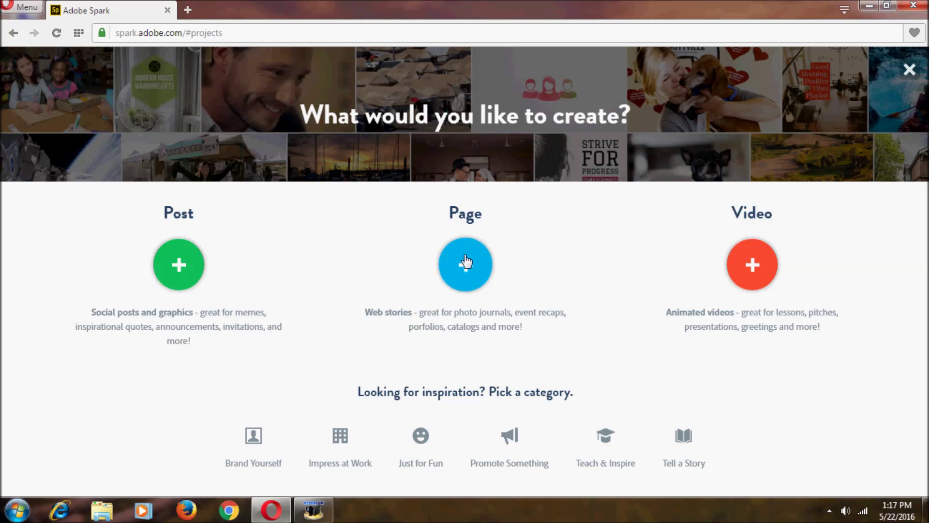
click(465, 263)
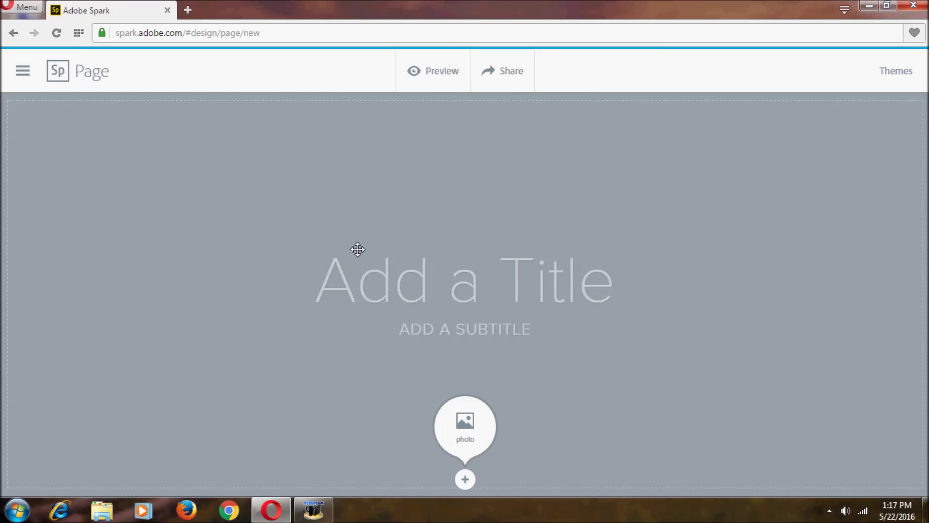
click(486, 278)
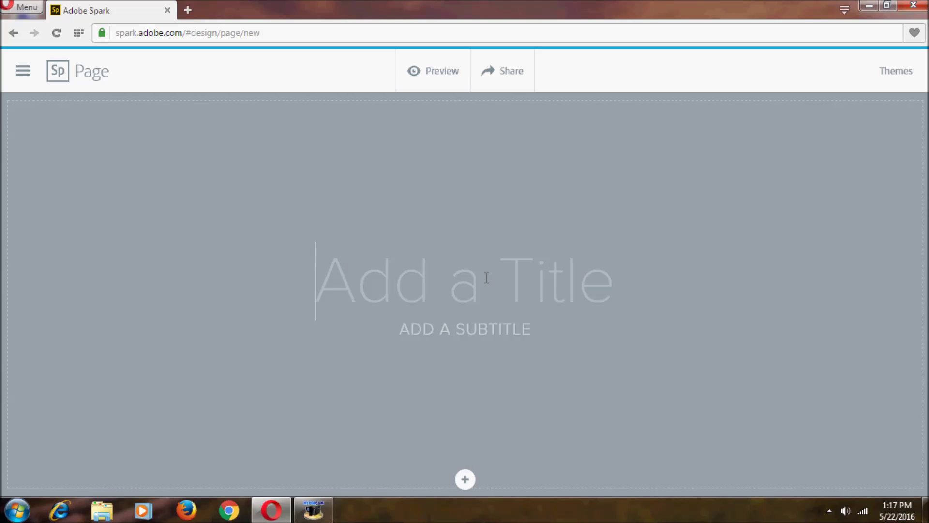
text(Nikhil)
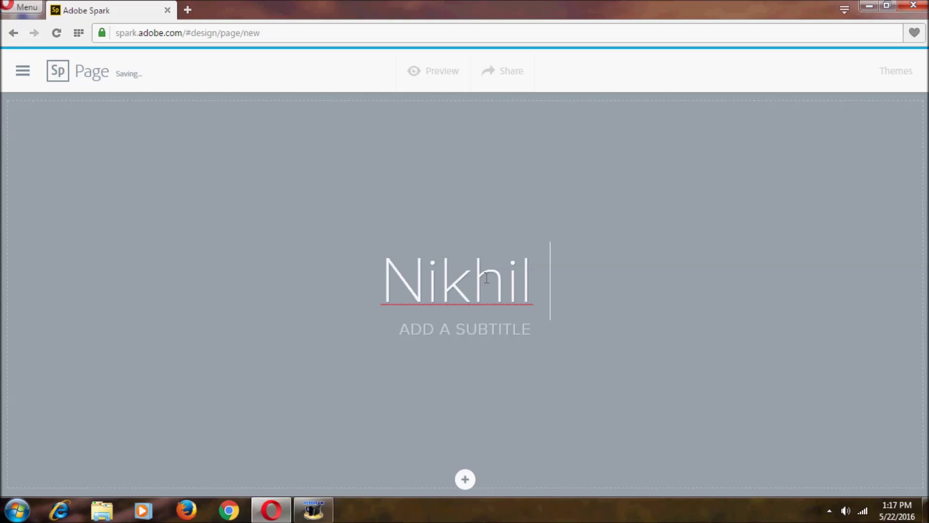
key(BackSpace)
- Add the subtitle 'NIKHIL TECH' and bring up the photo sources below the title
click(493, 335)
text(NikHIL TECH)
click(504, 359)
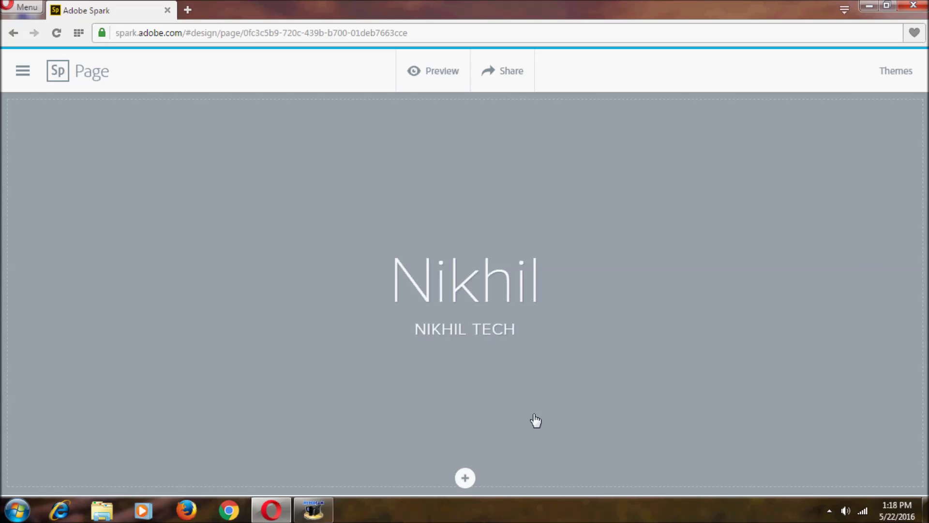
click(466, 479)
click(481, 429)
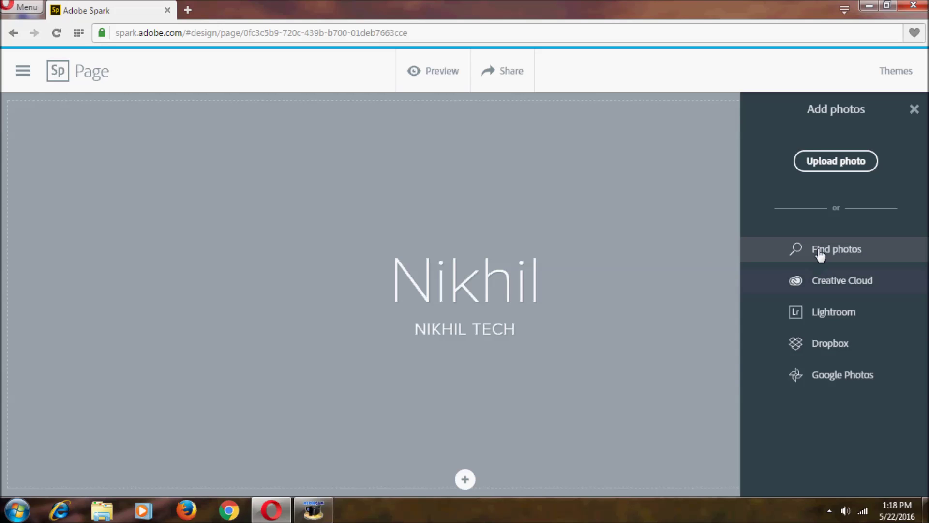
- Close the Add photos panel and dismiss the add-content choices
click(662, 270)
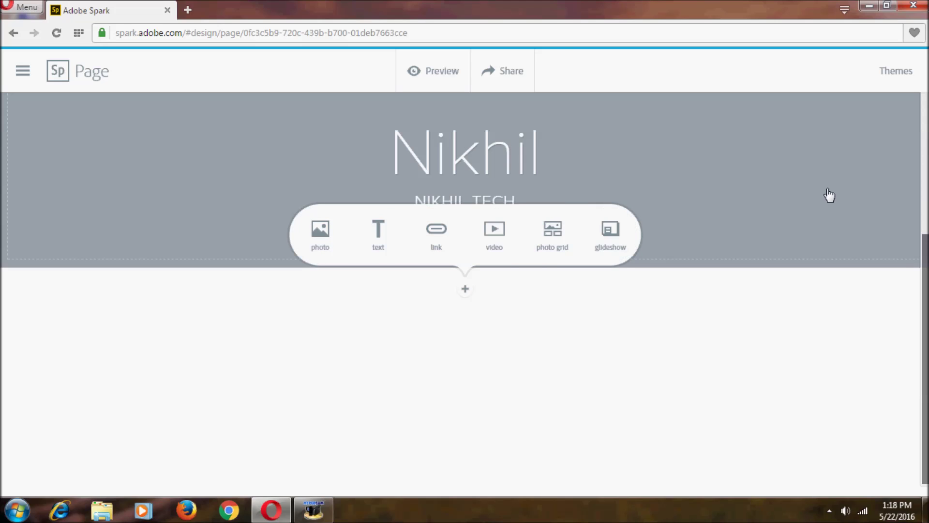
click(314, 264)
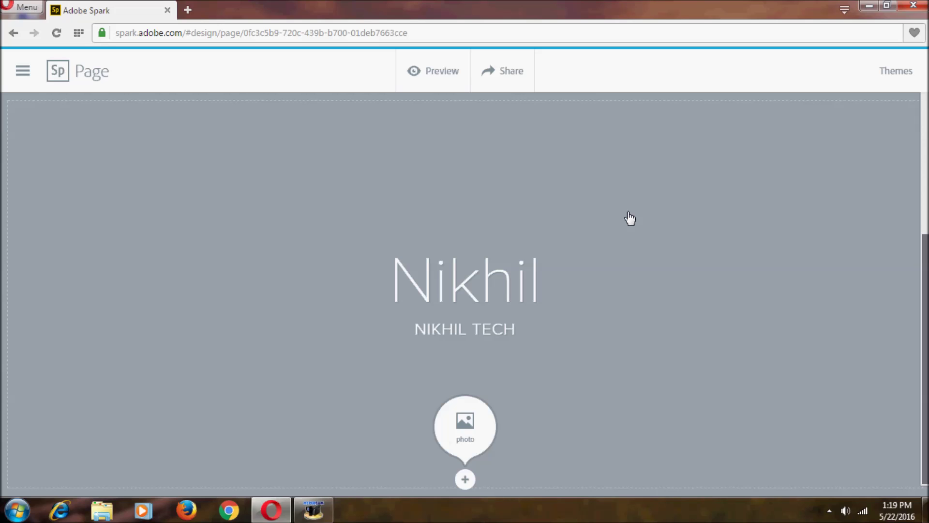
- Browse the page themes, then leave the Nikhil page project
click(895, 72)
scroll(818, 248, down, 2)
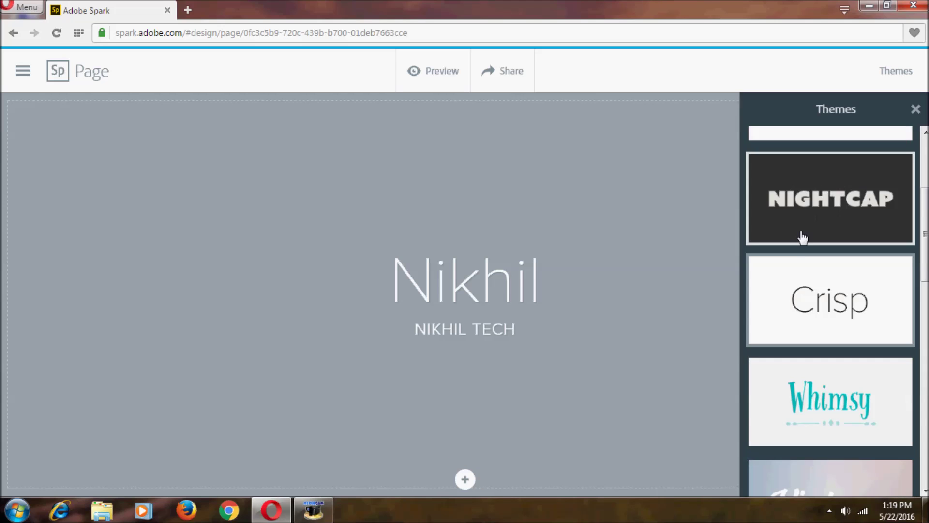
scroll(798, 227, down, 1)
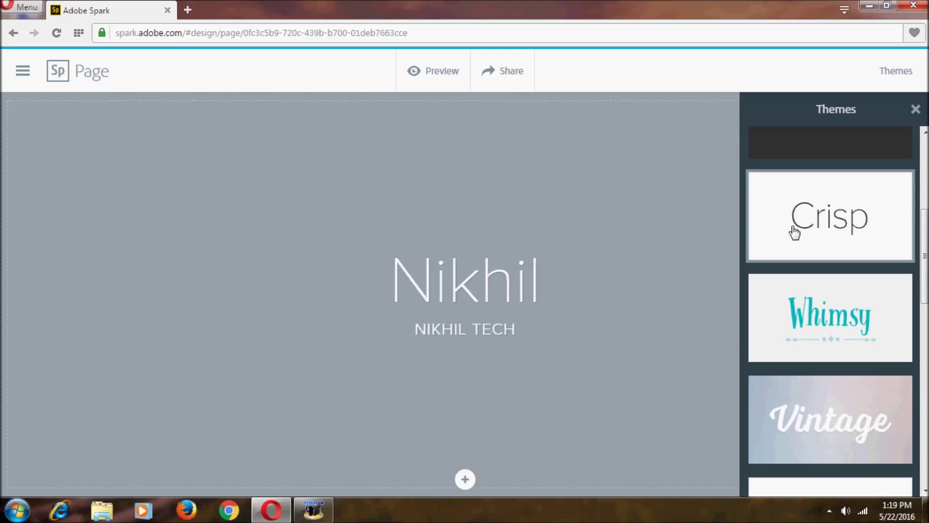
scroll(794, 230, up, 4)
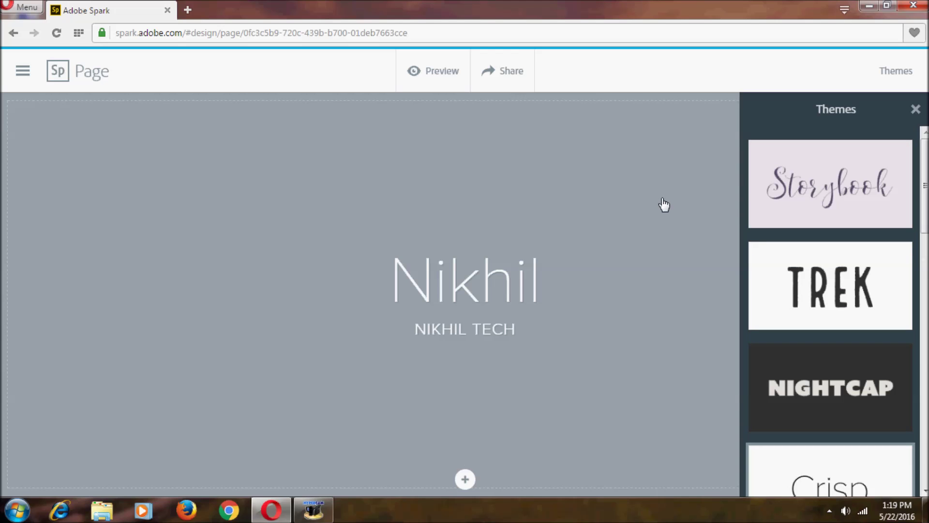
click(891, 85)
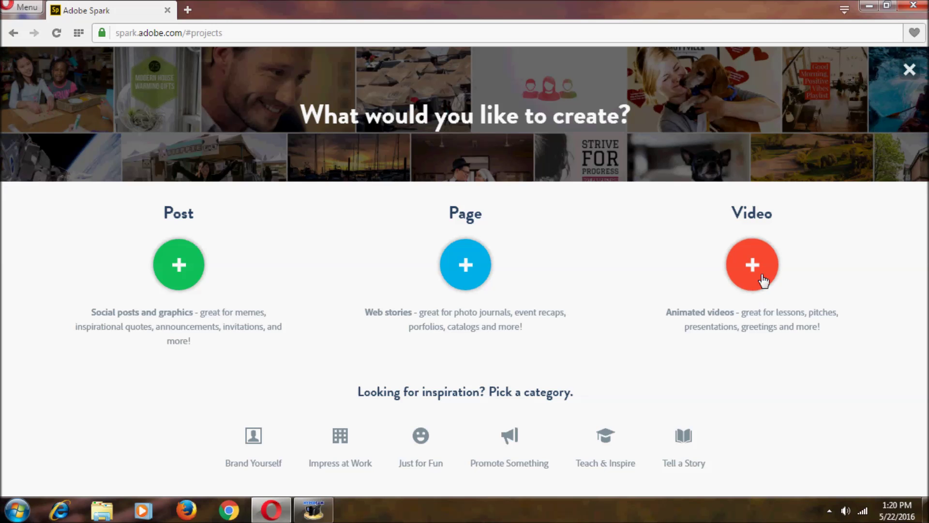
- Start a new Video titled 'Nikhil Tech' and continue to the story templates
click(762, 276)
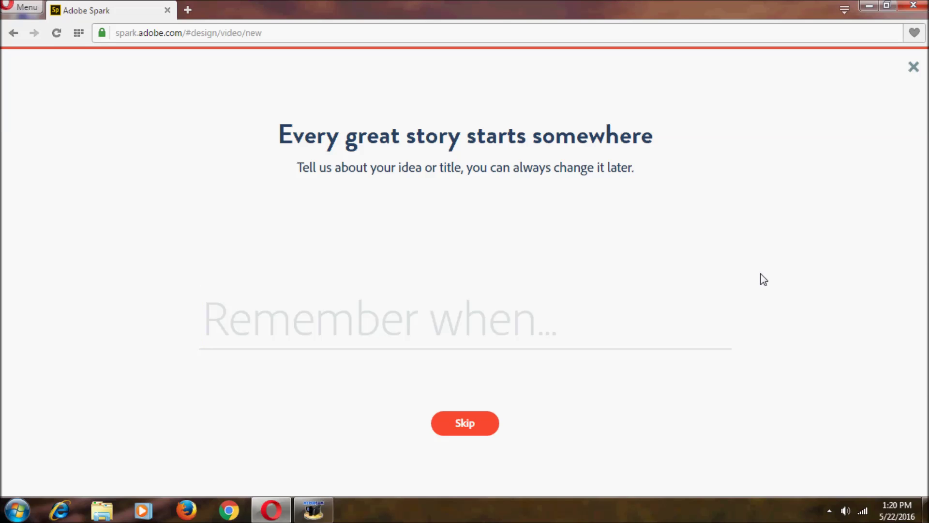
text(Nikhil Tech)
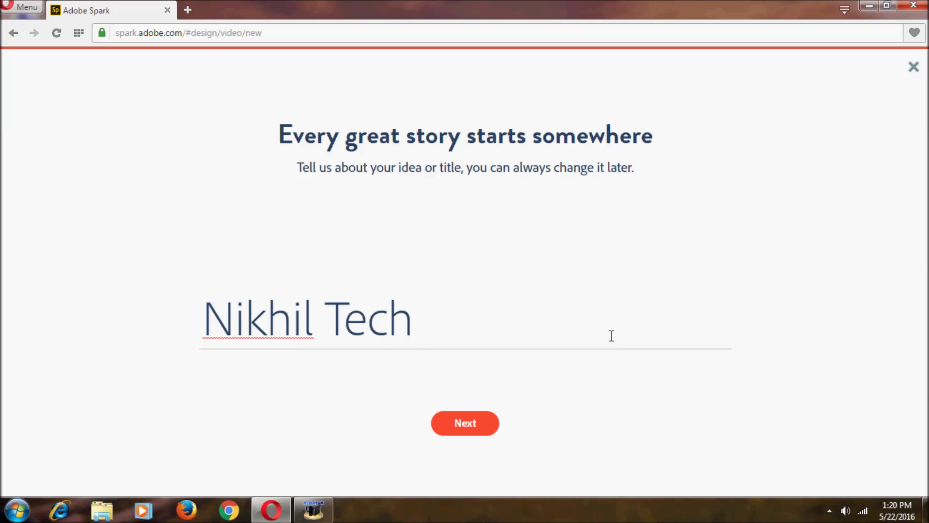
click(479, 425)
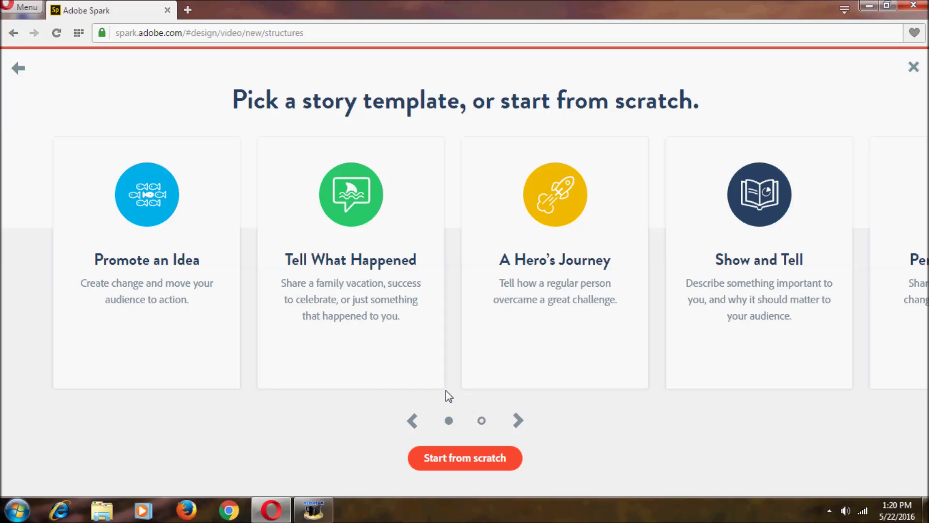
- Pick the Teach a Lesson story template from the second carousel page
mouse_move(236, 297)
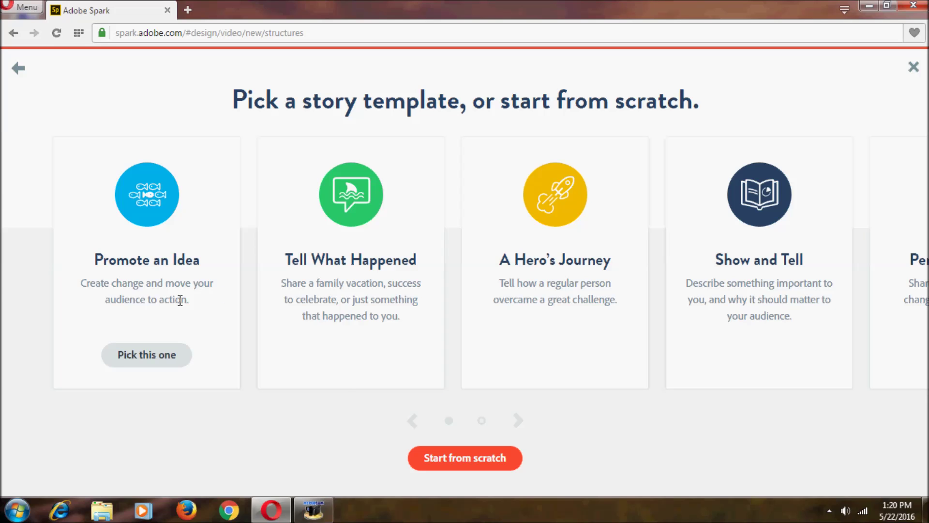
scroll(177, 301, right, 3)
mouse_move(380, 362)
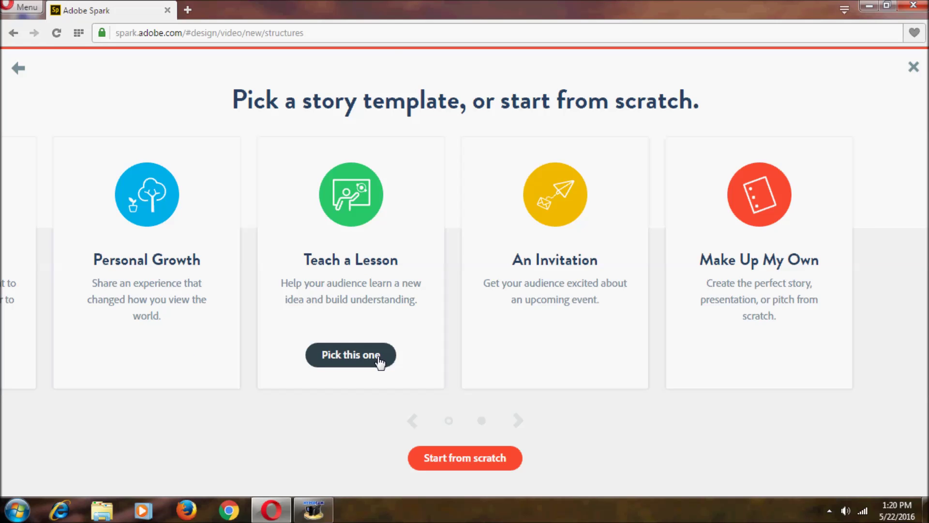
click(380, 362)
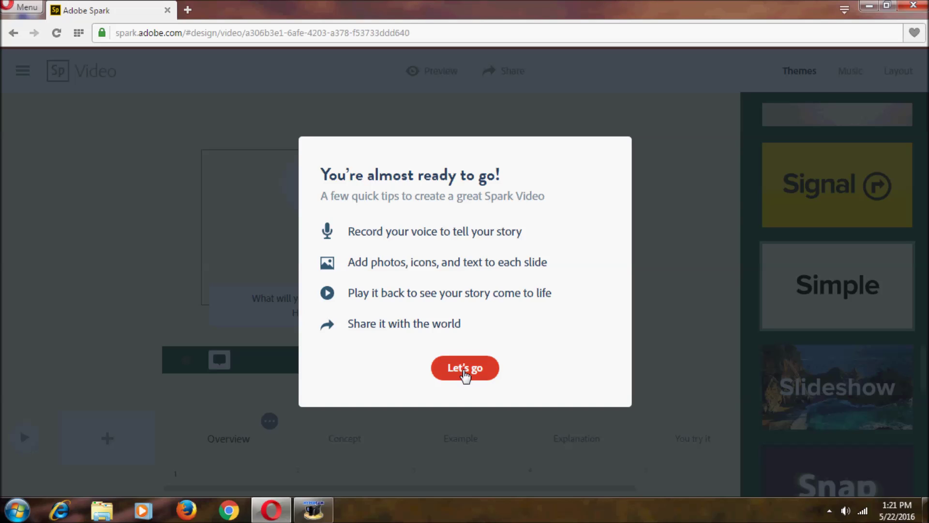
- Dismiss the 'You're almost ready to go!' tips with Let's go
click(465, 371)
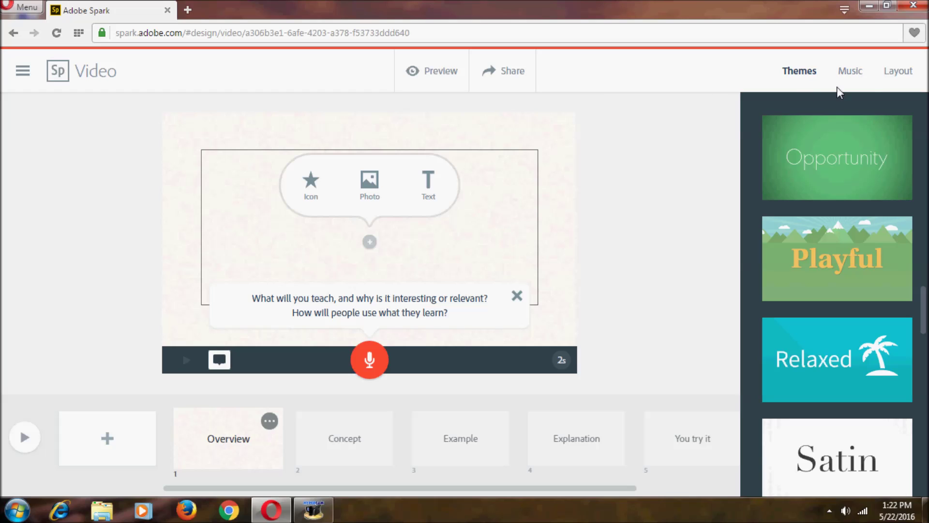
- Browse the background music, then give the Overview slide the Thing + Caption layout
click(831, 184)
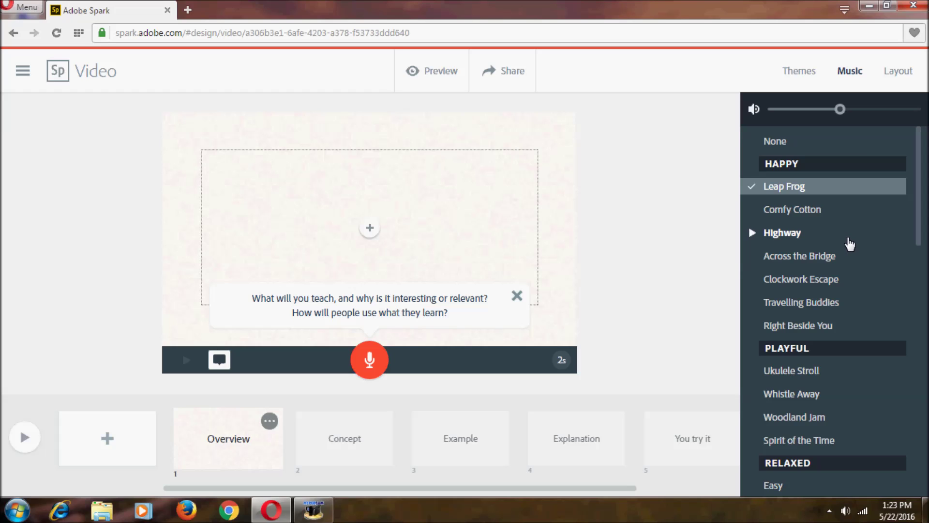
scroll(845, 271, down, 15)
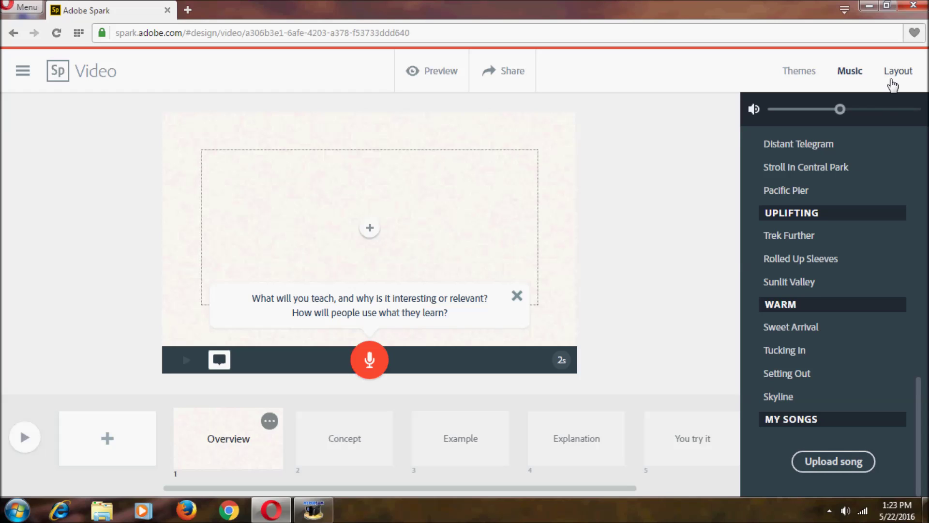
click(895, 78)
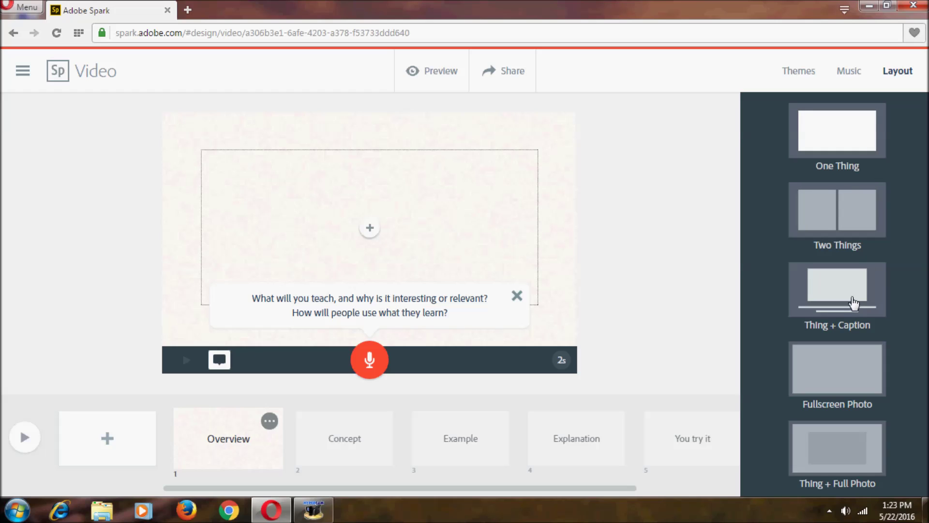
click(854, 303)
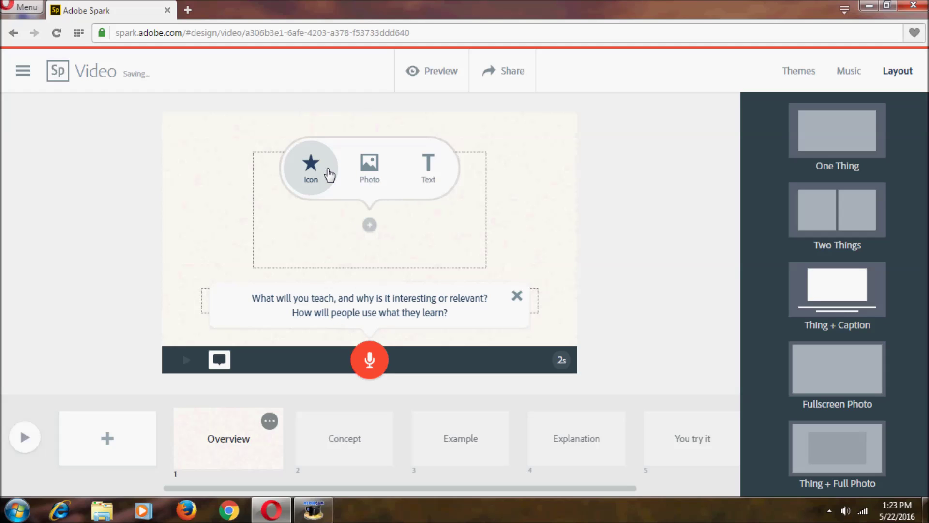
- Search the icons for 'Car' and place the first car icon on the Overview slide
click(330, 174)
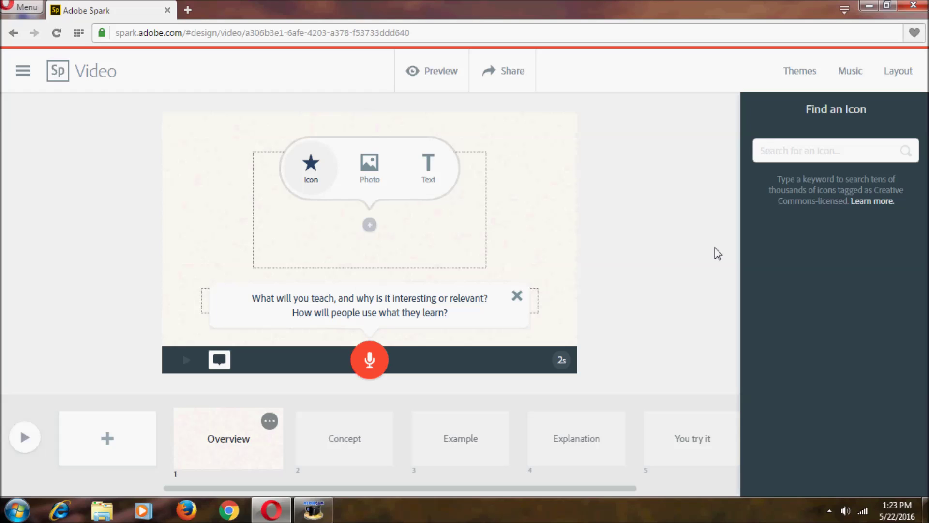
text(Car)
key(Return)
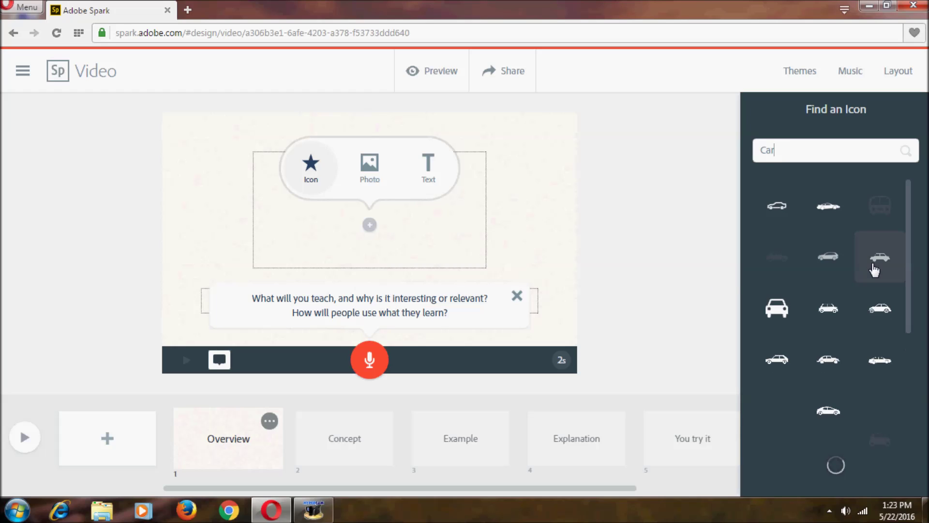
click(781, 211)
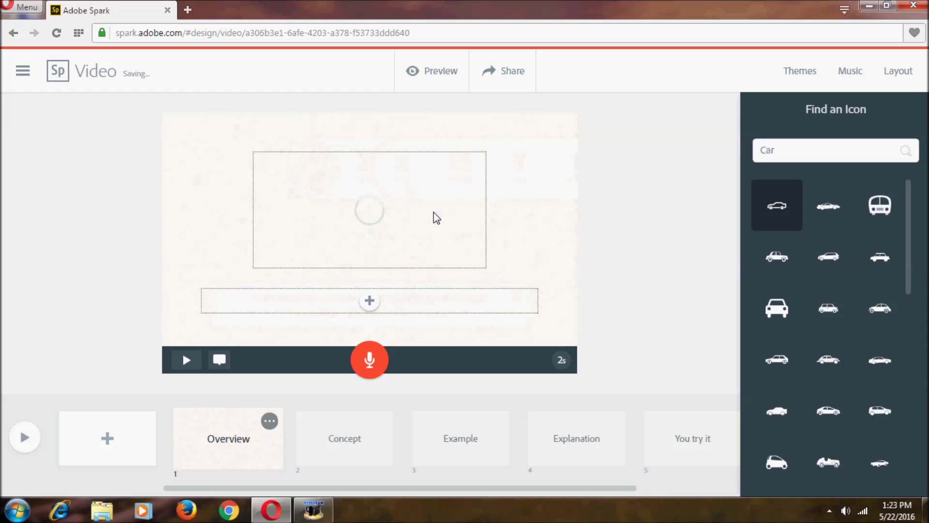
click(369, 300)
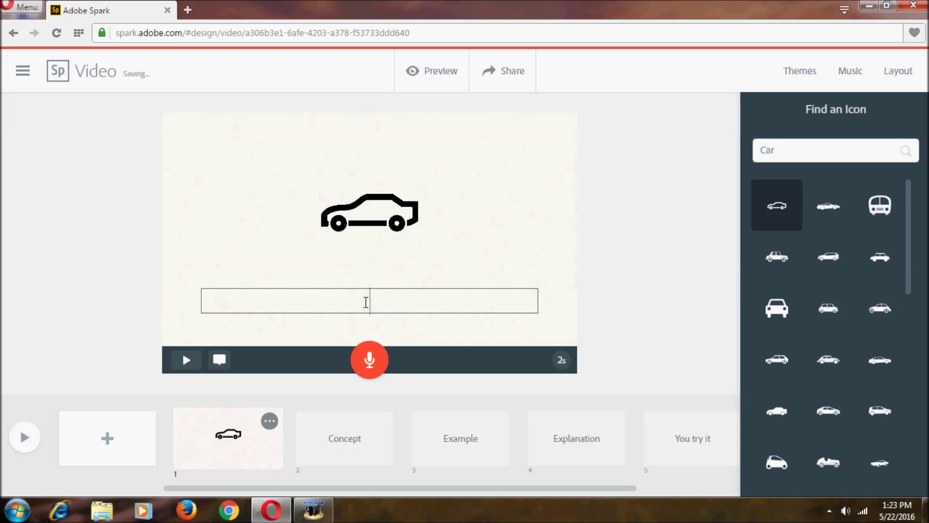
- Caption the car slide 'Car' and play the slide back
text(Car)
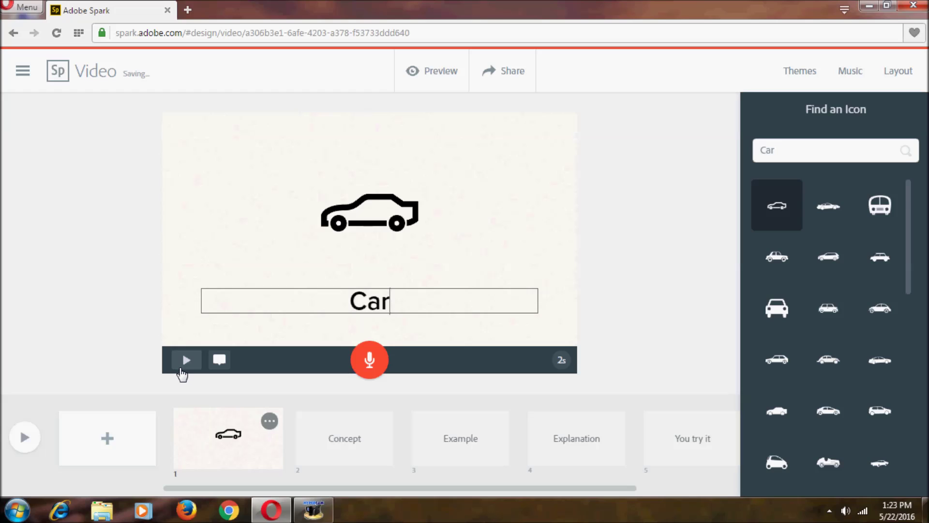
click(184, 362)
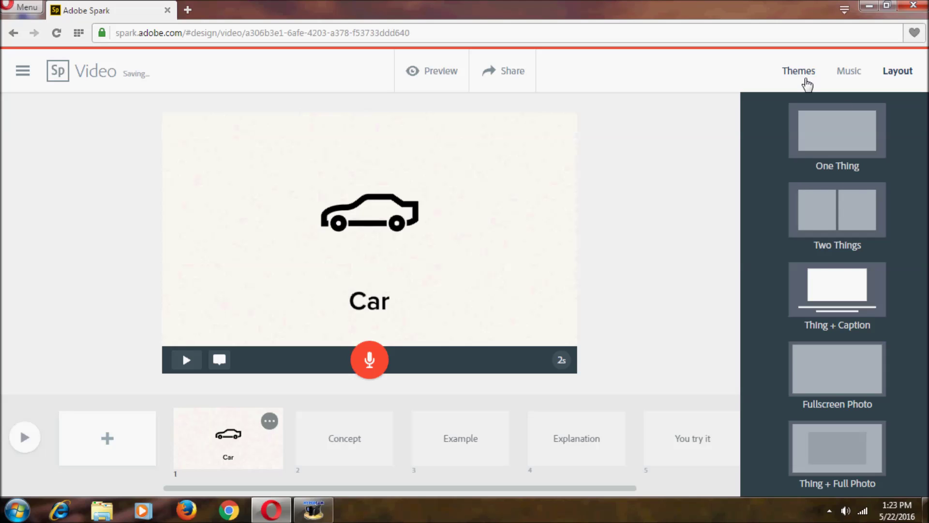
- Switch the video to the Playful theme and preview the slide in it
click(800, 70)
scroll(852, 329, down, 1)
scroll(845, 339, up, 5)
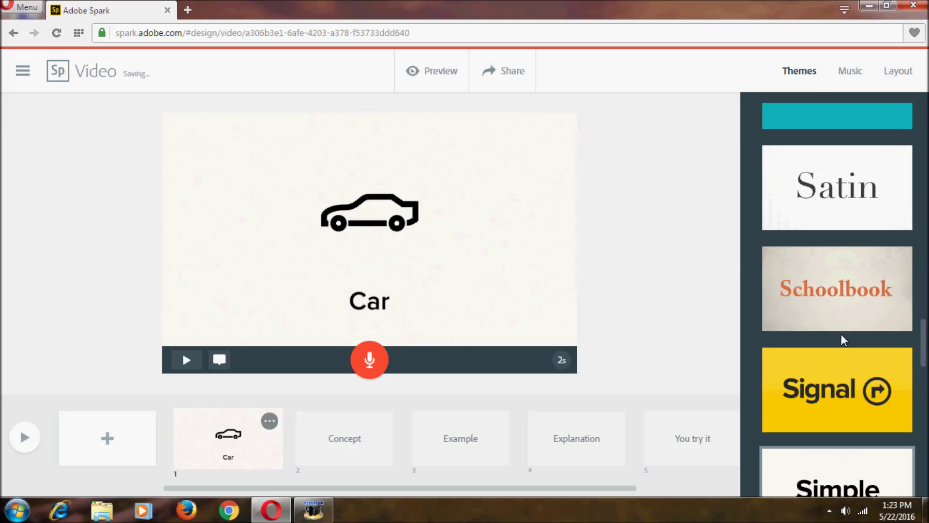
scroll(845, 339, up, 5)
click(842, 320)
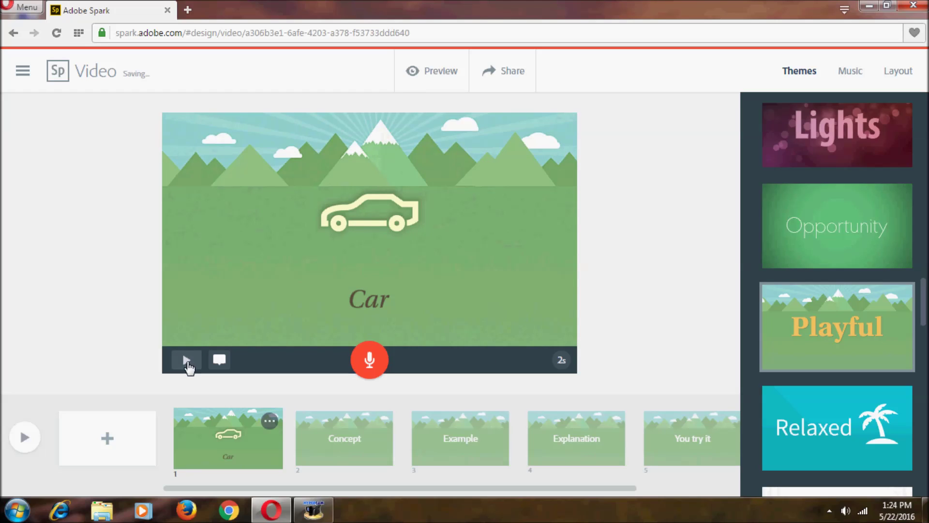
click(187, 363)
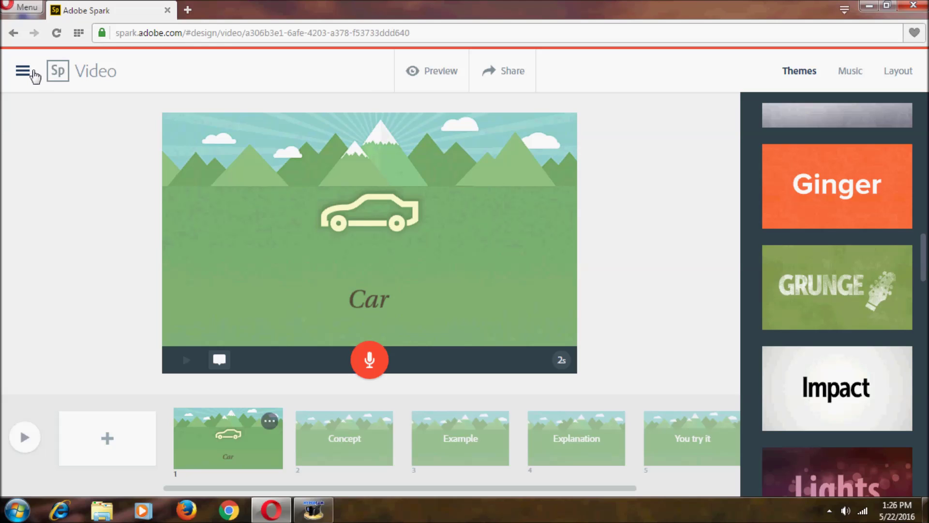
- Return to the My Projects list and show the Lord Ganesh video's options menu
click(23, 71)
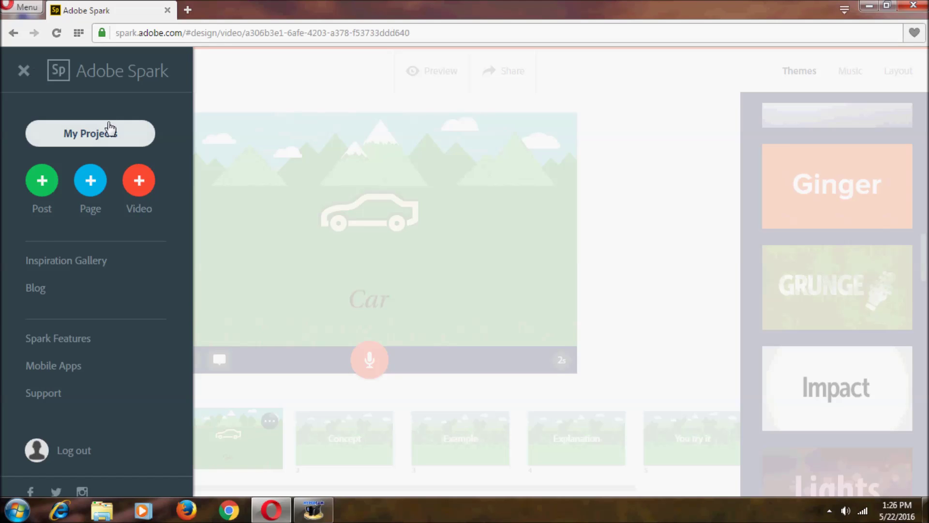
click(111, 129)
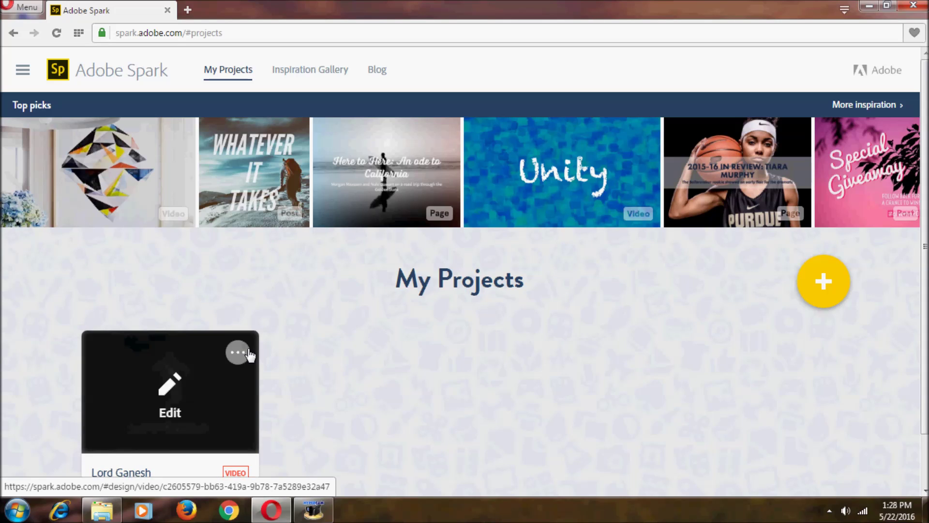
click(239, 352)
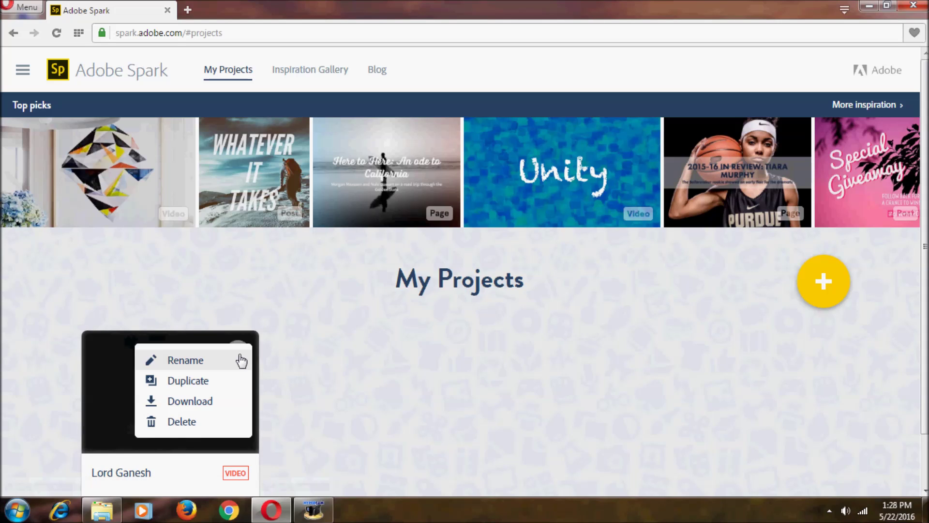